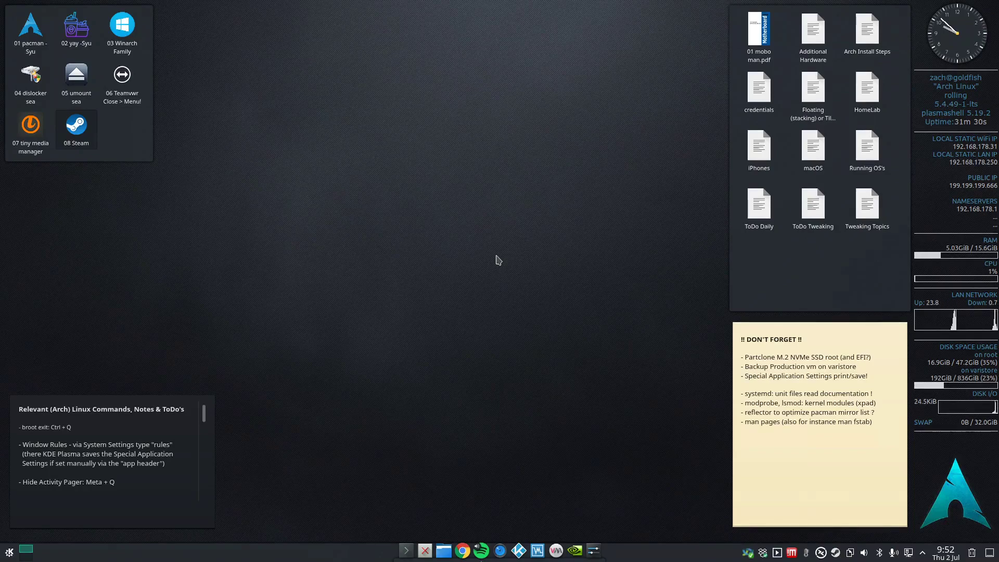
Start media playback from the system tray's media player and dismiss its popup.
left_click(777, 553)
left_click(828, 526)
left_click(475, 329)
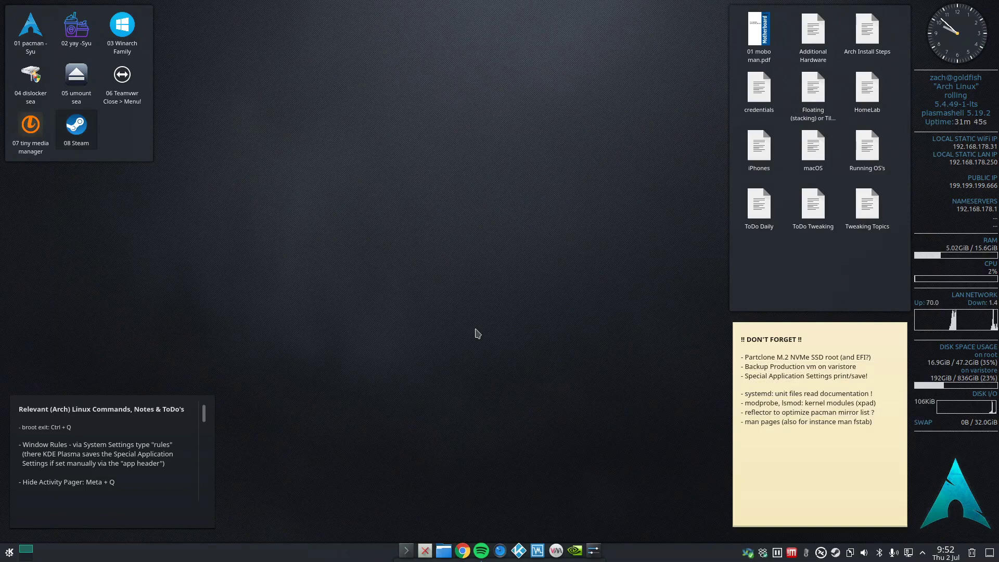
Display the activity overview, look over the 1 PID and ZACH VARIOUS entries, and dismiss it.
key("super+q")
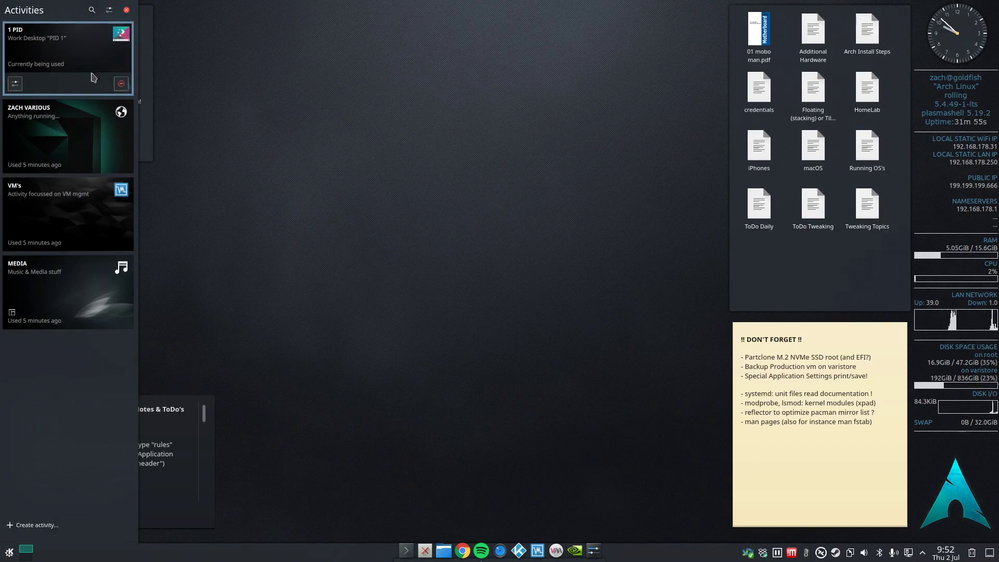
mouse_move(87, 162)
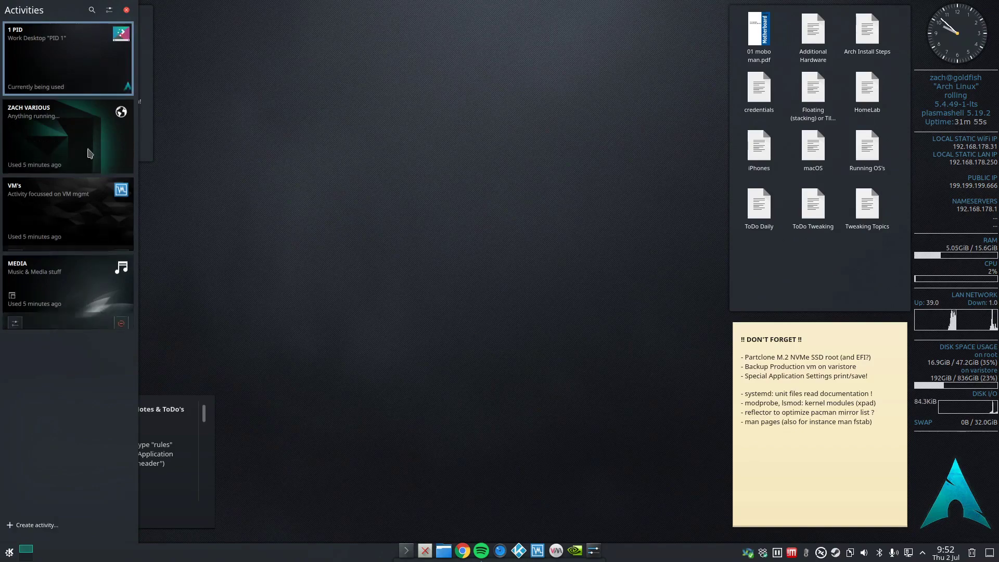
mouse_move(82, 74)
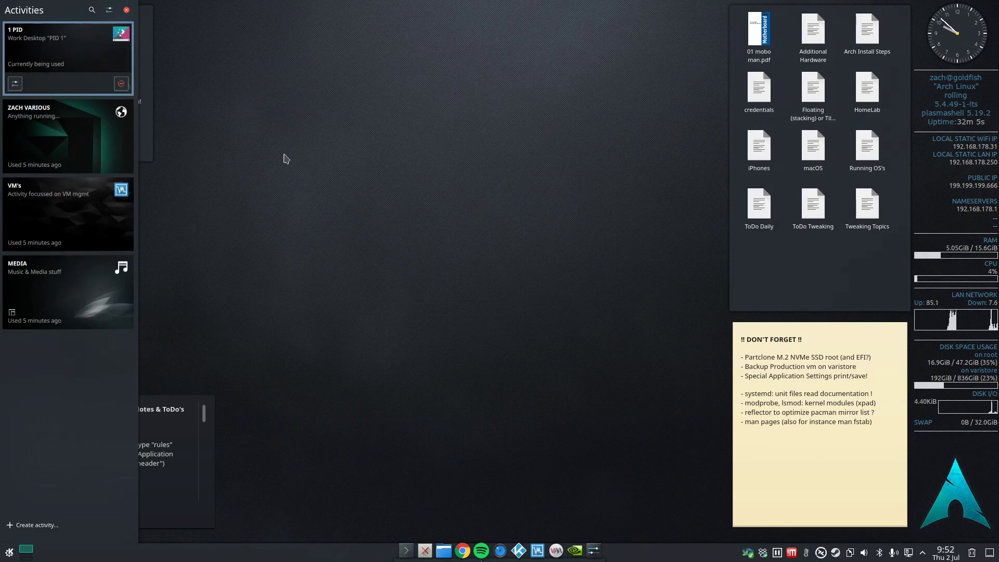
left_click(333, 185)
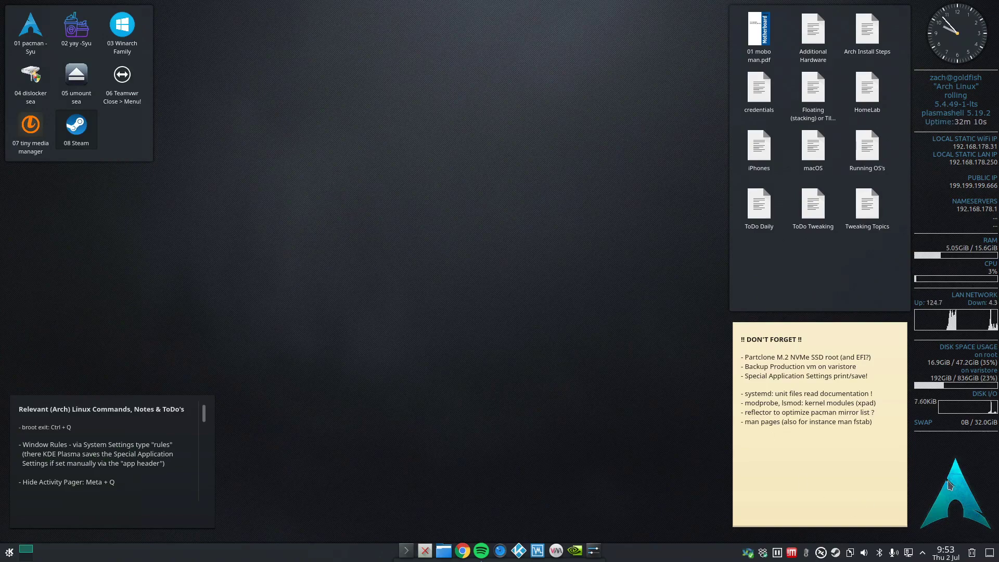
Cycle through the MEDIA, VM's and ZACH VARIOUS activities and return to the 1 PID activity.
key("super+Tab")
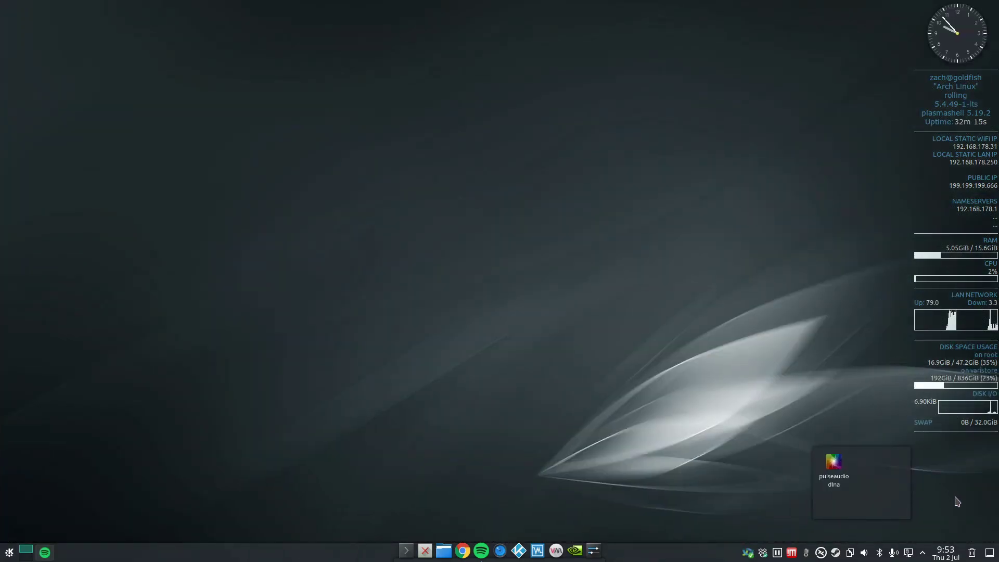
key("super+Tab")
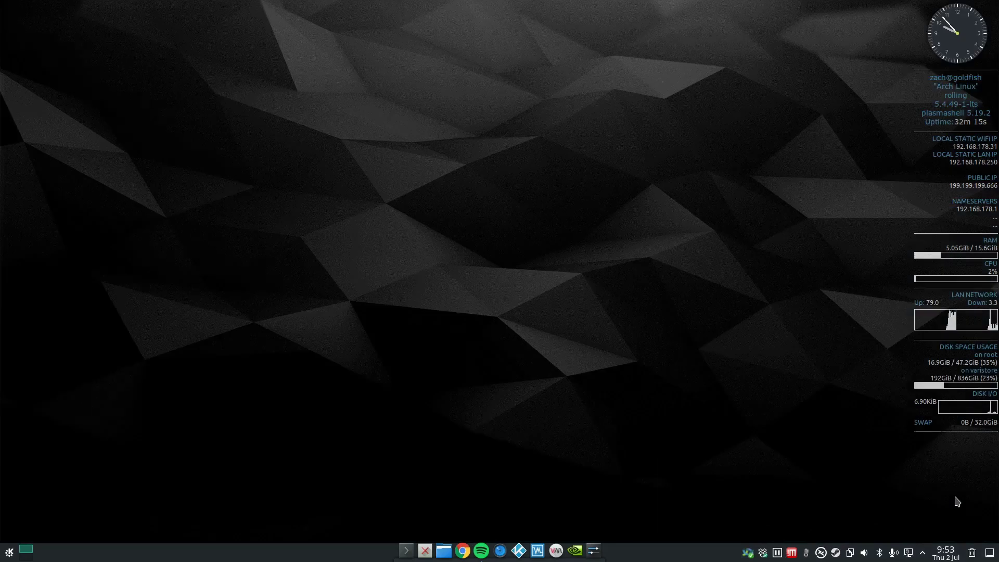
key("super+Tab")
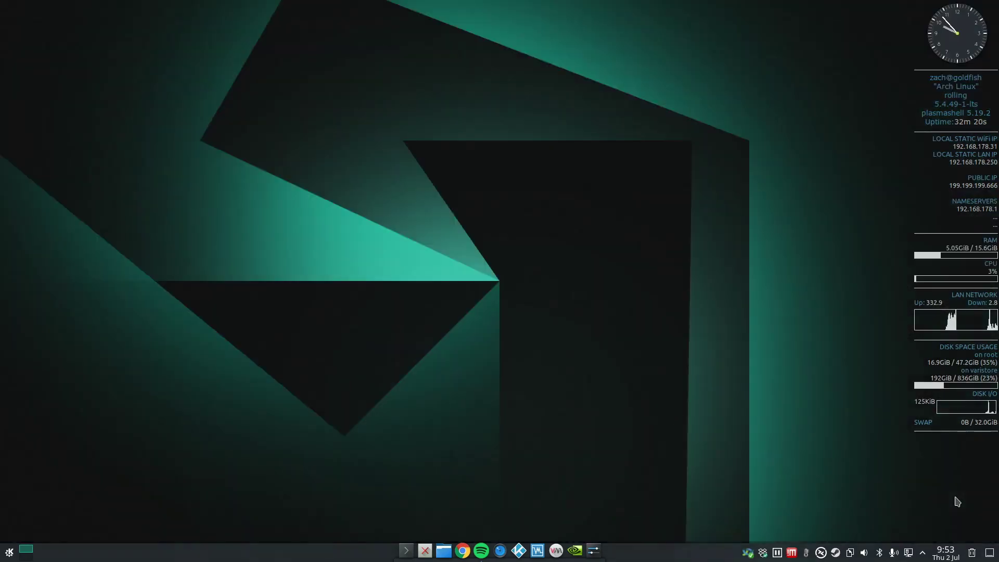
key("super+Tab")
key("super+shift+Tab")
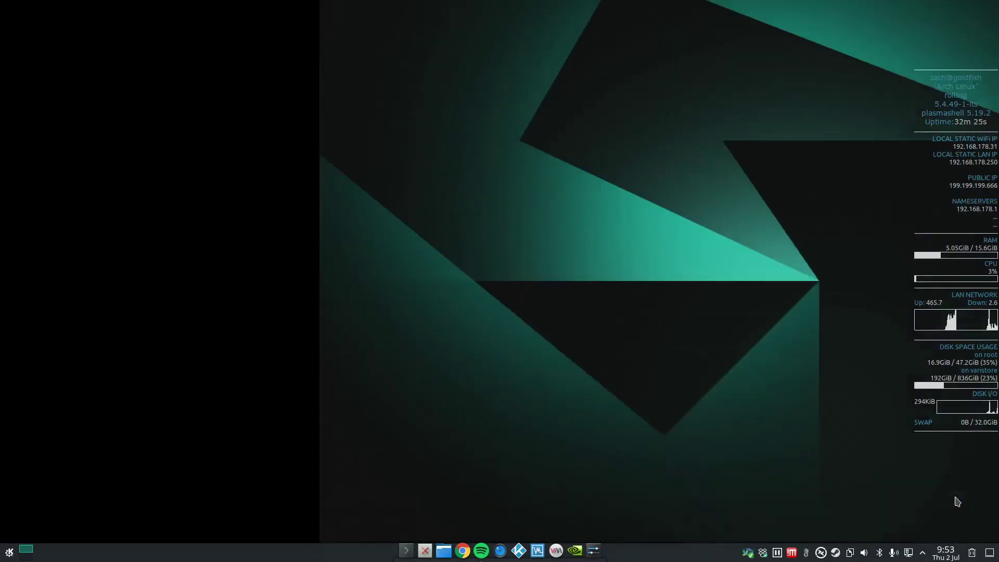
key("super+Tab")
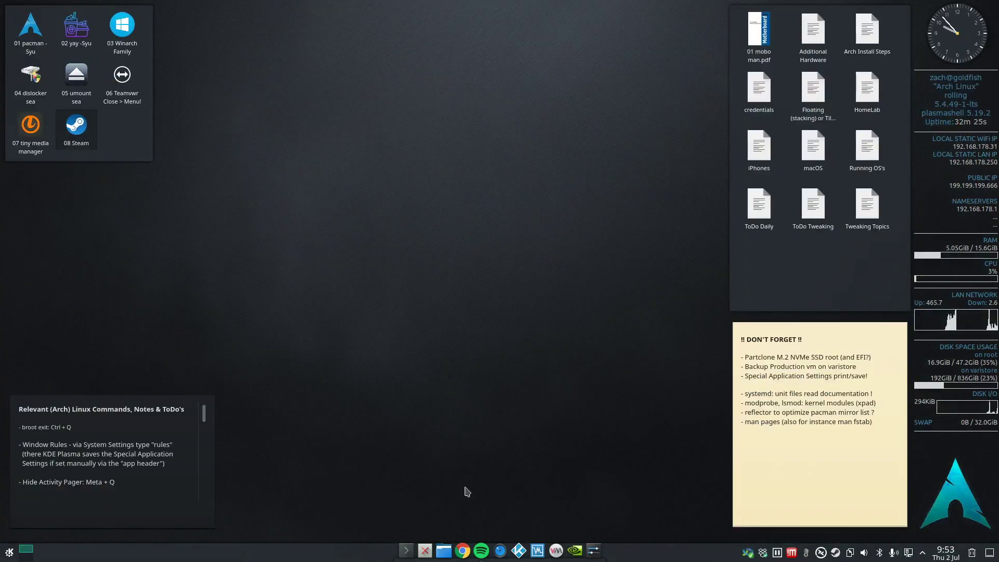
Open a Konsole terminal on the first virtual desktop, and switch to Virtual Desktop 2 and back.
left_click(407, 551)
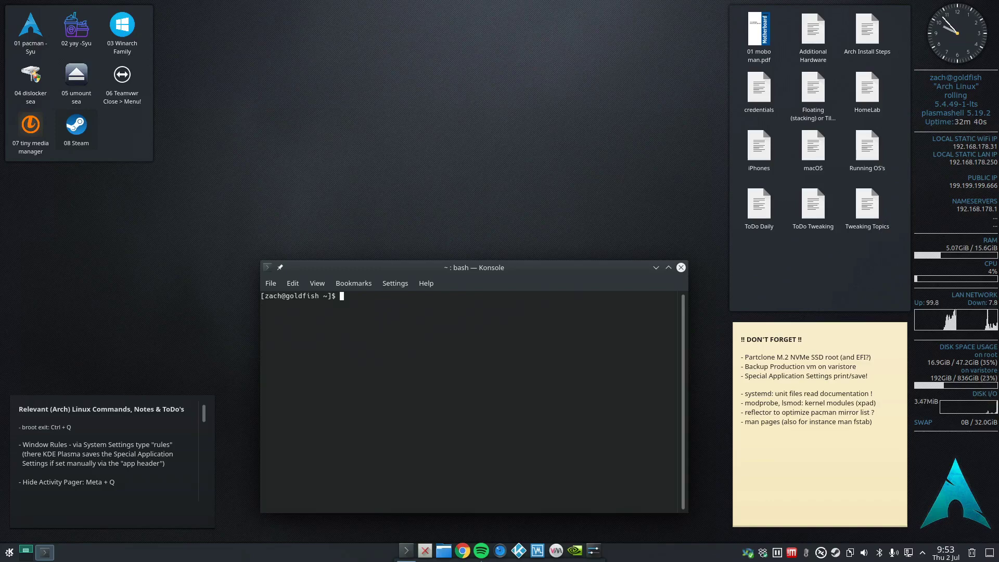
key("ctrl+F2")
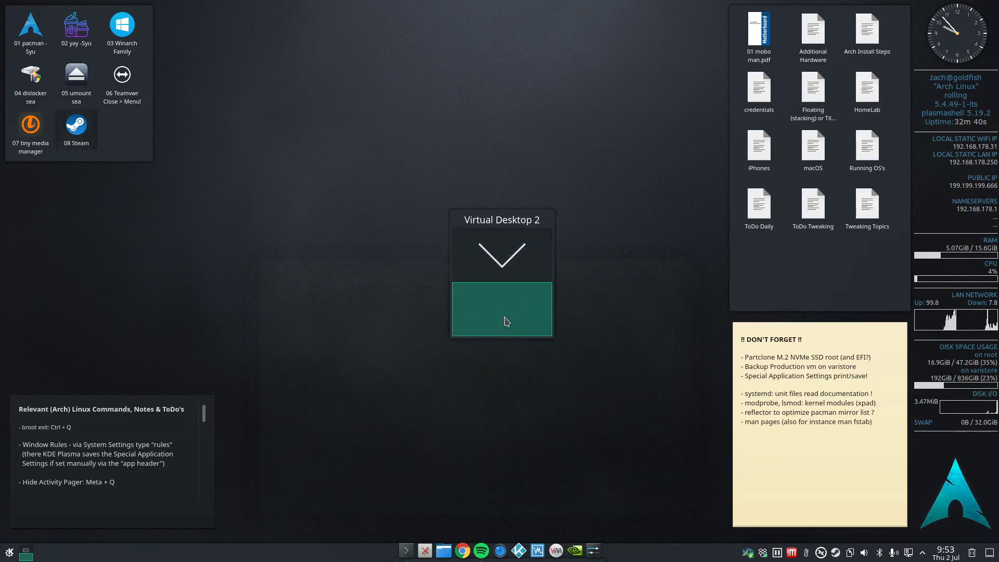
key("ctrl+F1")
key("ctrl+F2")
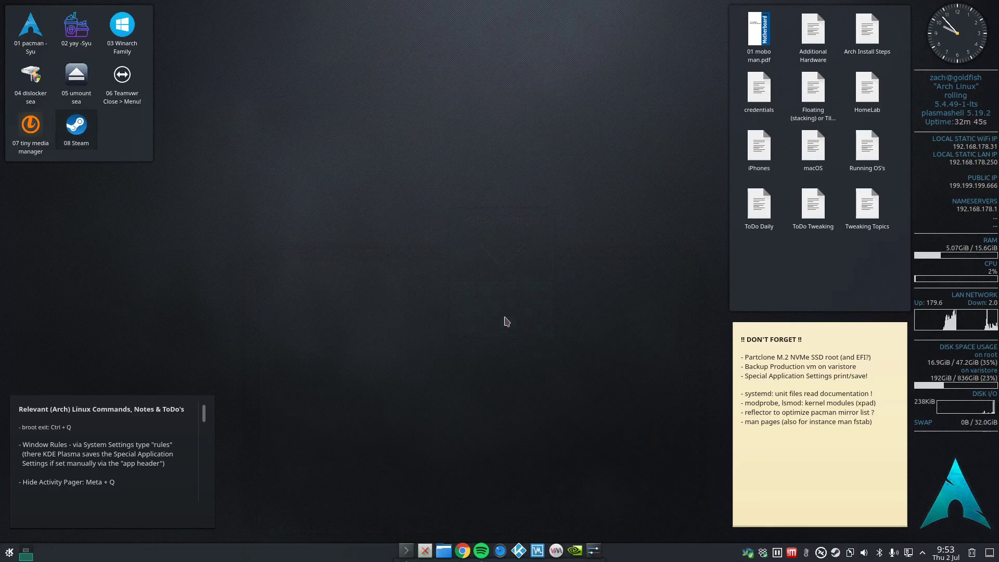
key("ctrl+F1")
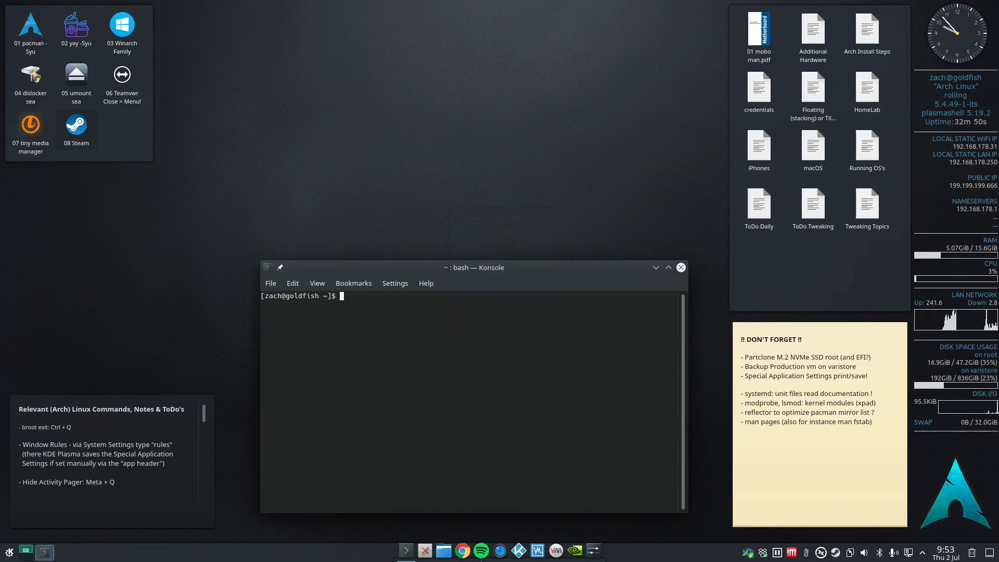
Compare how virtual desktops and activities switch, including a visit to MEDIA, ending at the terminal on the 1 PID activity's first desktop.
key("ctrl+F2")
key("ctrl+F1")
key("ctrl+F2")
key("ctrl+F3")
key("ctrl+F4")
key("ctrl+F2")
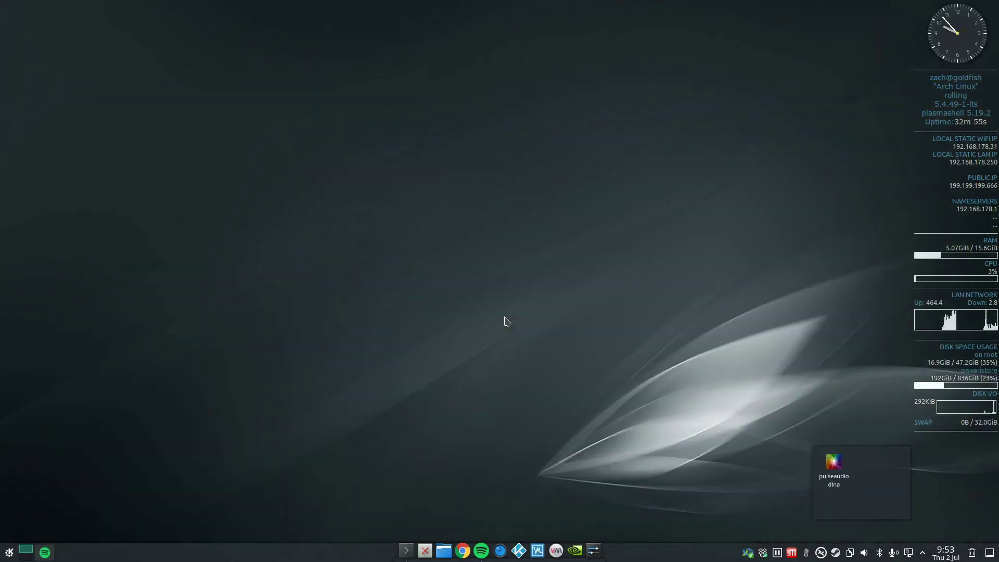
key("ctrl+F1")
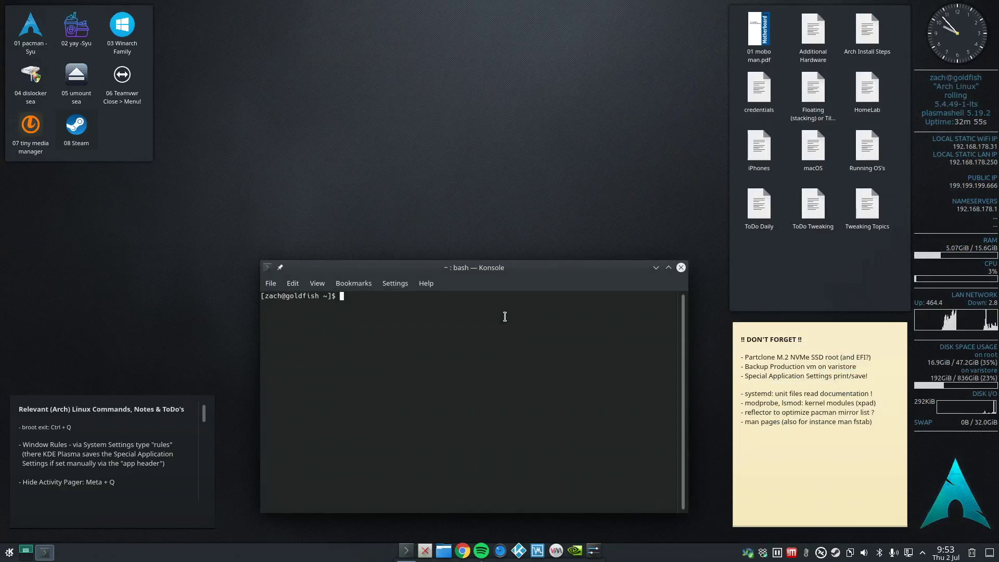
key("ctrl+F2")
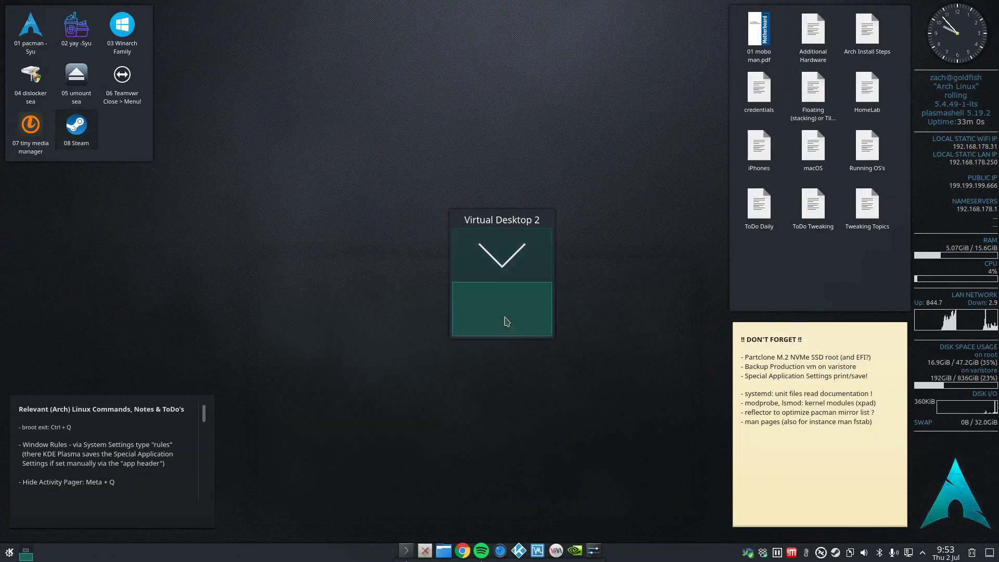
key("ctrl+F1")
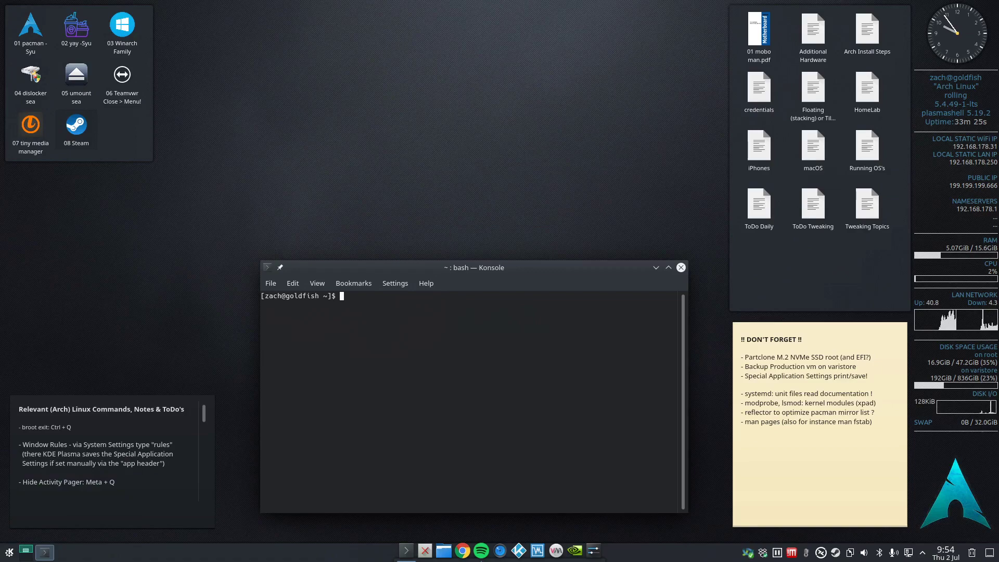
Show and dismiss the activity overview, and end the terminal session with the exit command.
key("super+q")
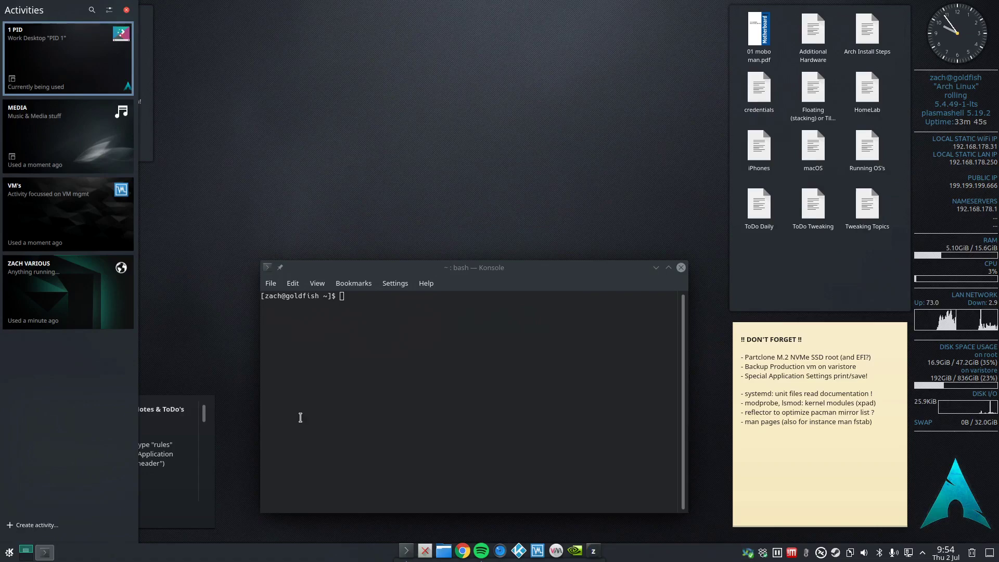
key("Escape")
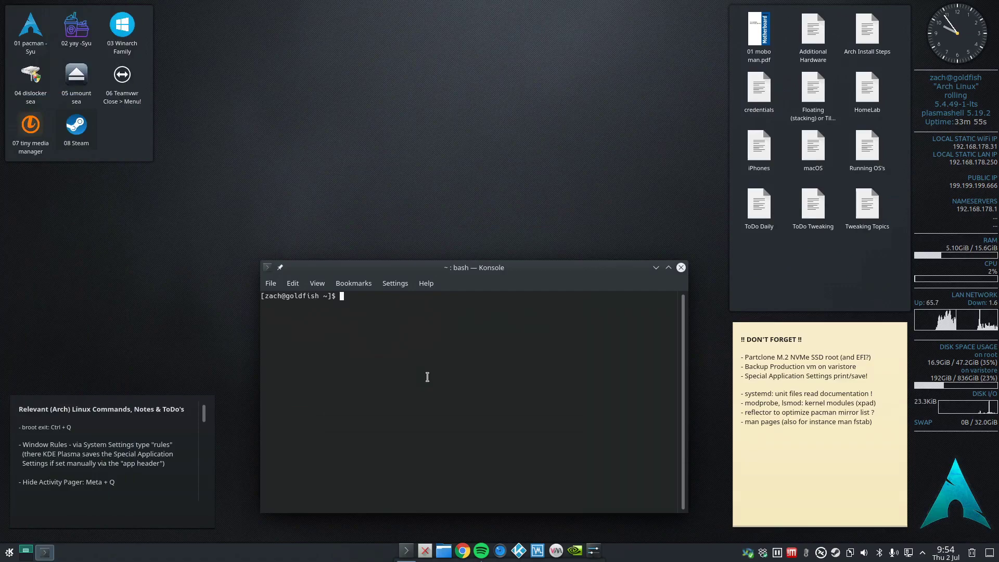
type("exit")
key("Return")
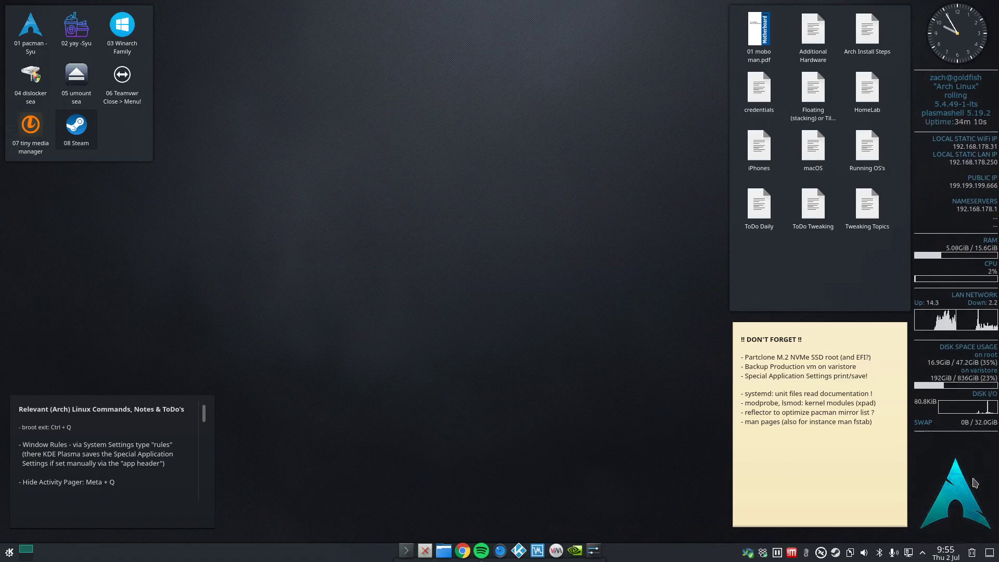
Launch pulseaudio dlna from the MEDIA activity's desktop and return to the 1 PID activity.
key("super+Tab")
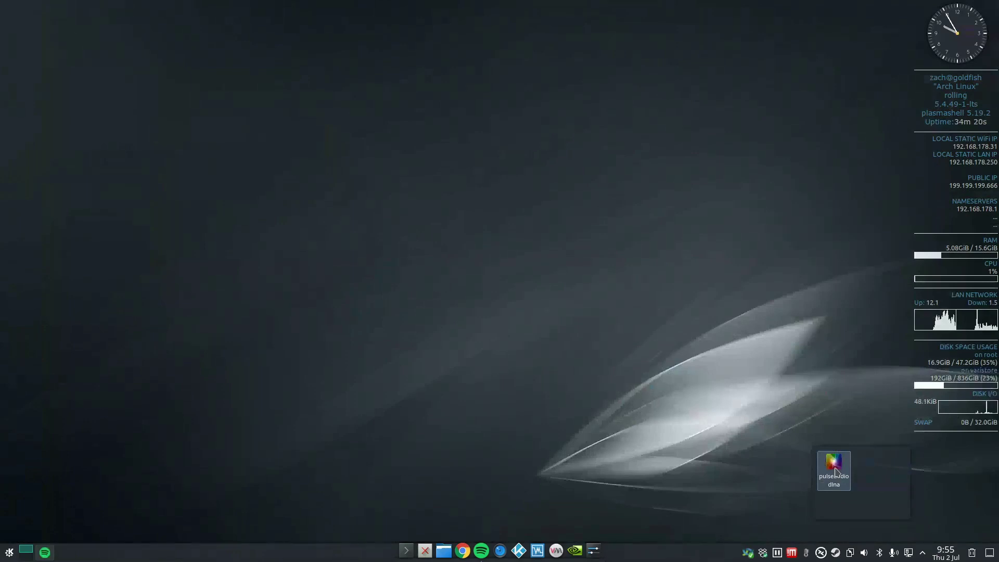
left_click(835, 472)
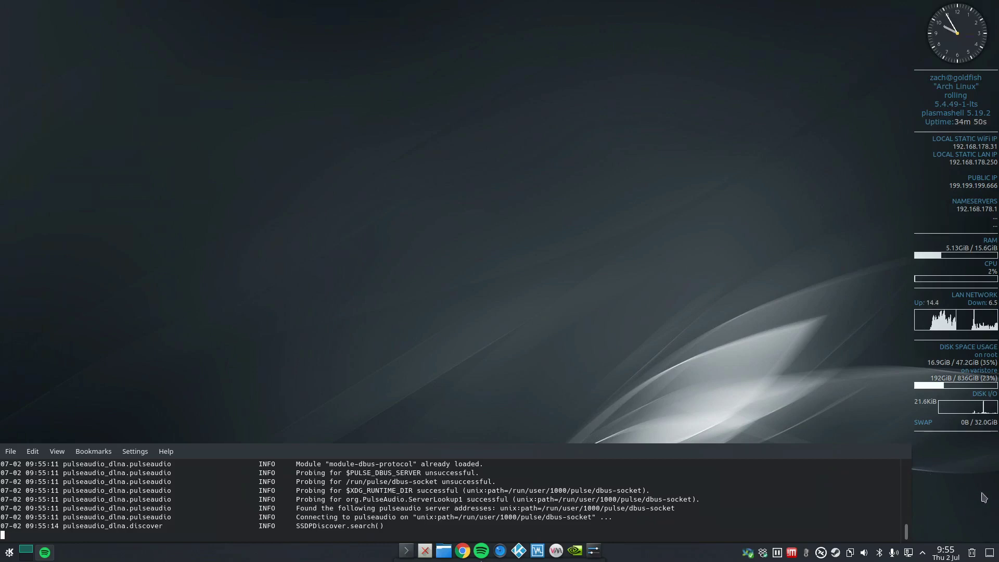
key("ctrl+F2")
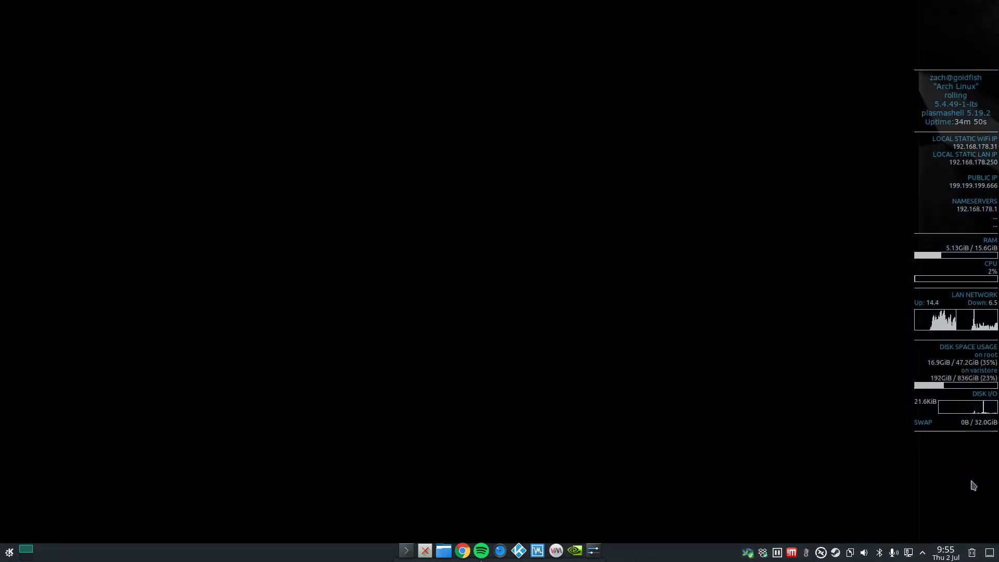
key("ctrl+F3")
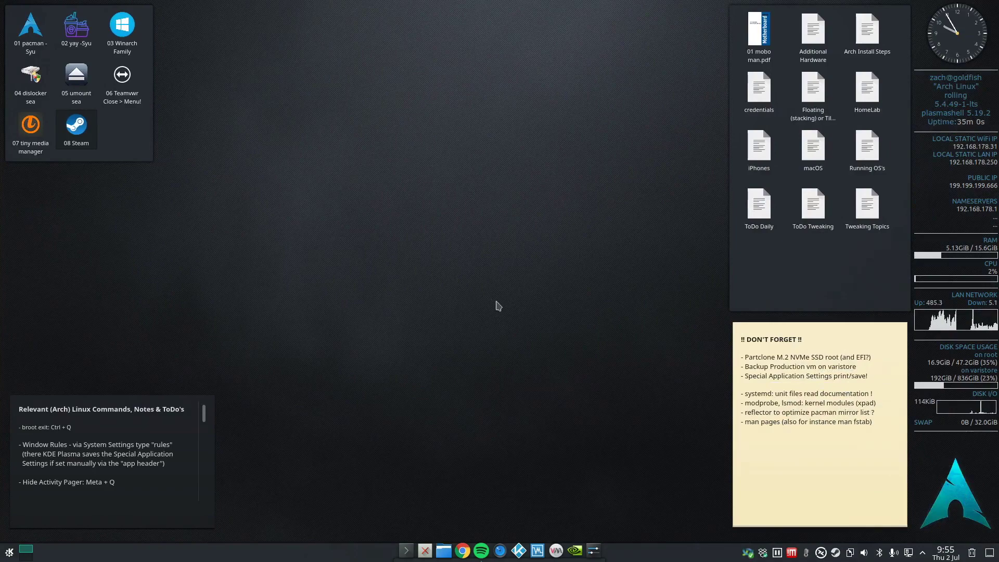
Search the application launcher for "falkon" and launch the Falkon web browser.
key("alt+space")
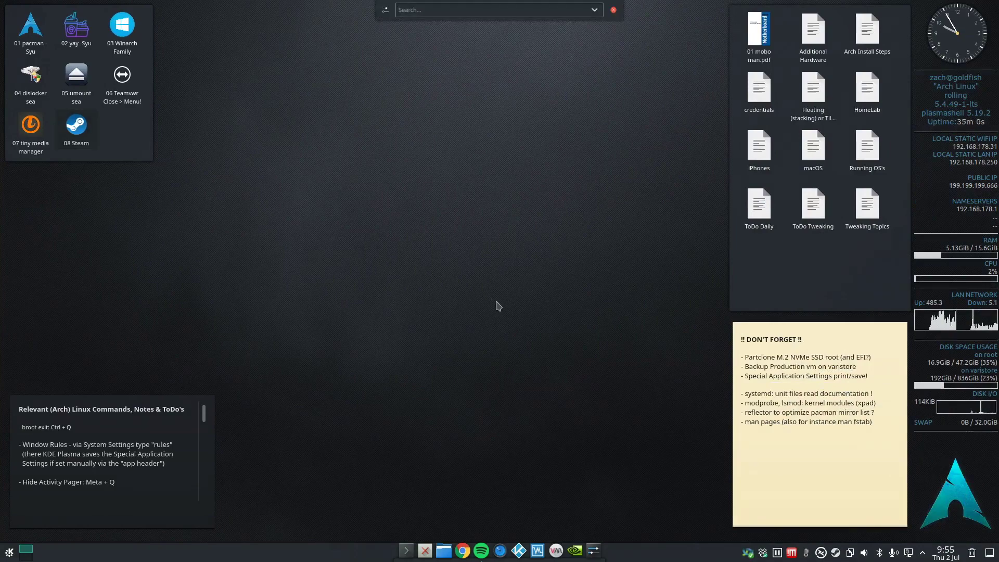
type("falkon")
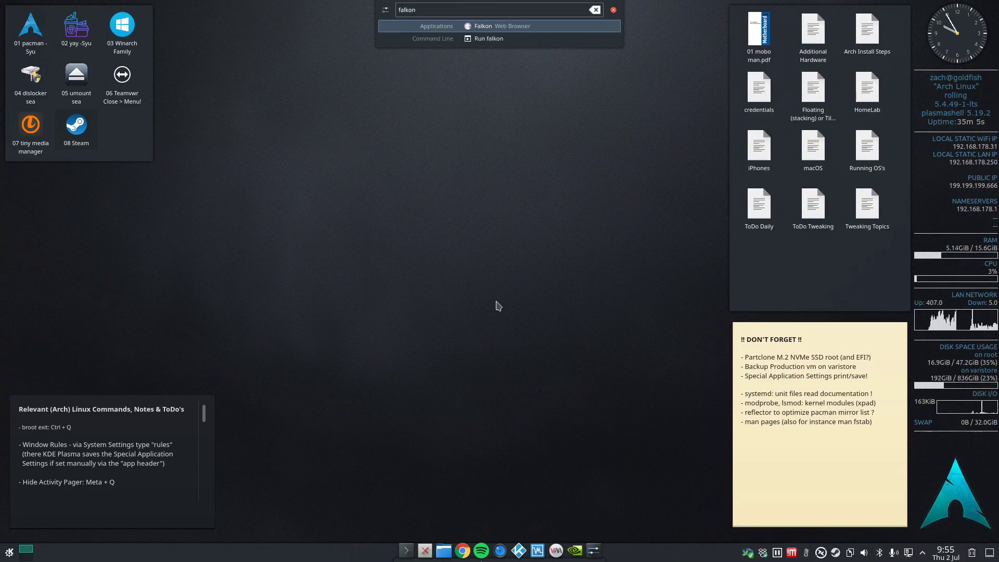
left_click(551, 28)
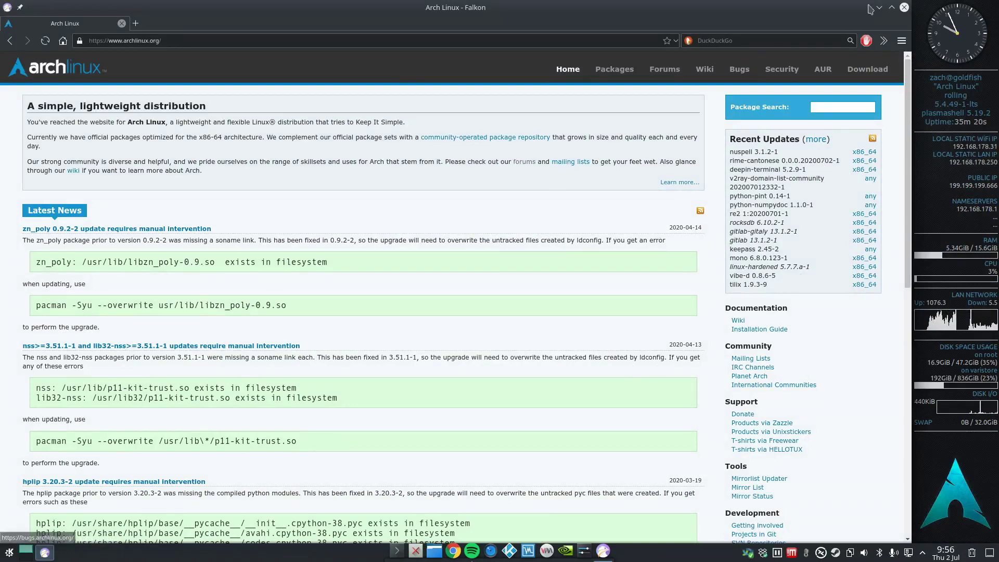
Maximize the Falkon window so it covers the whole desktop width, and close the browser.
left_click(892, 7)
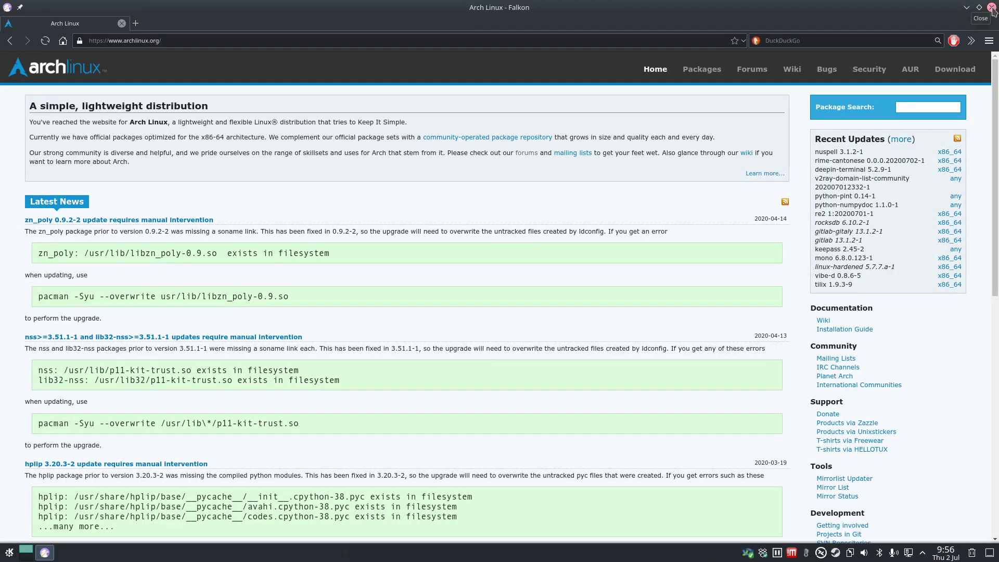
left_click(992, 8)
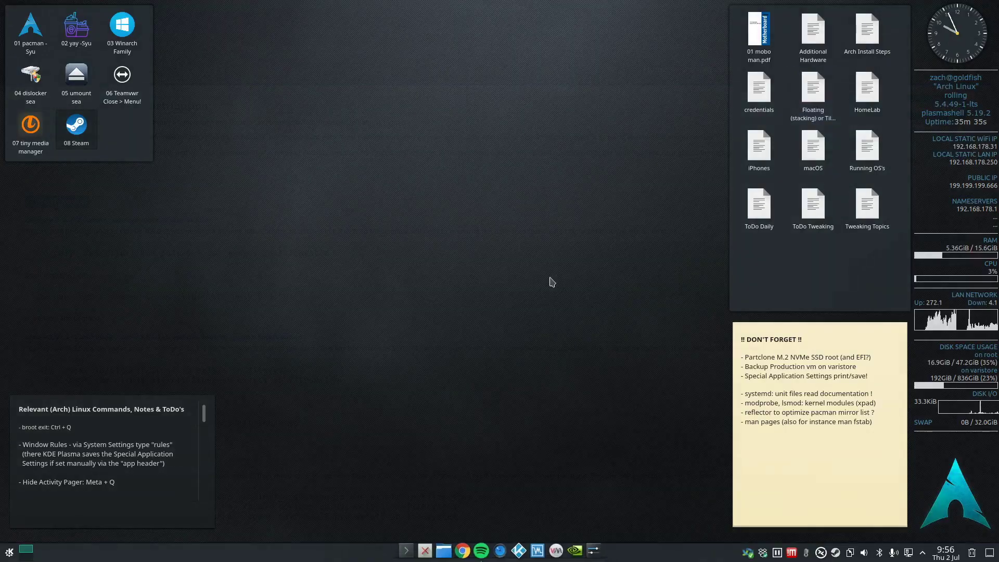